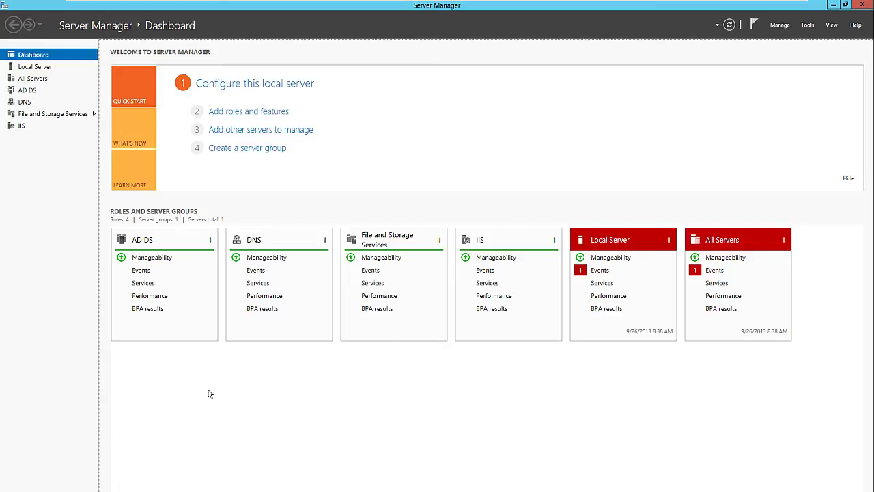
From a command prompt, run telnet 192.168.129.226 21 to check for the FTP greeting
{"action": "key", "text": "super+r"}
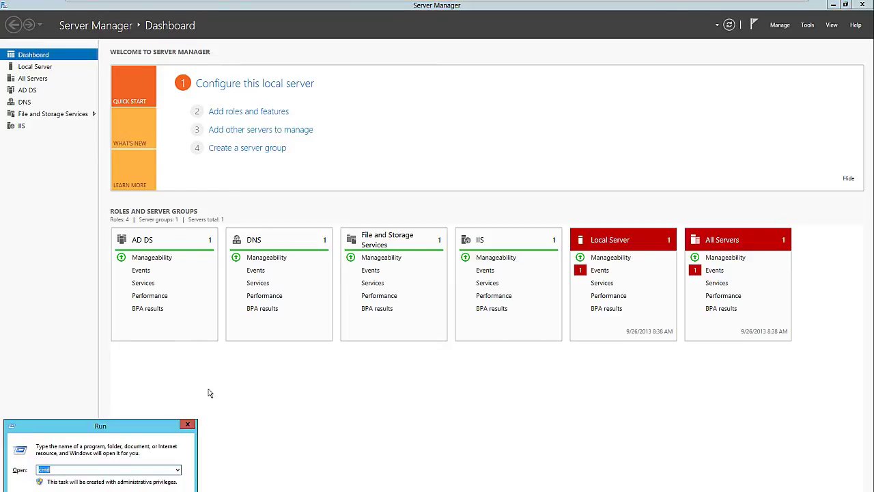
{"action": "key", "text": "Return"}
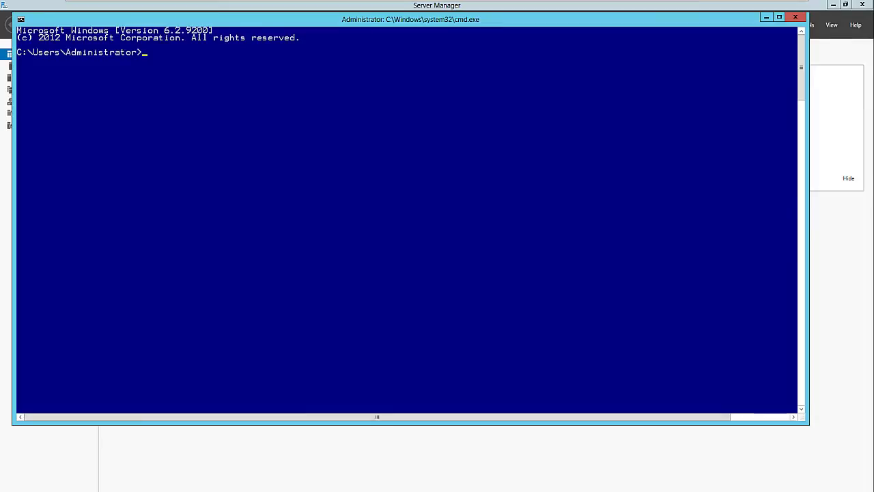
{"action": "type", "text": "telnet "}
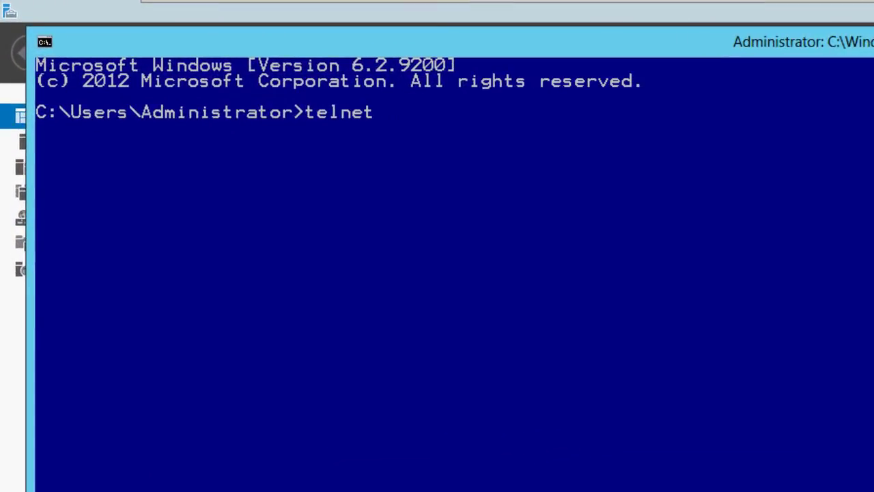
{"action": "type", "text": "192.168"}
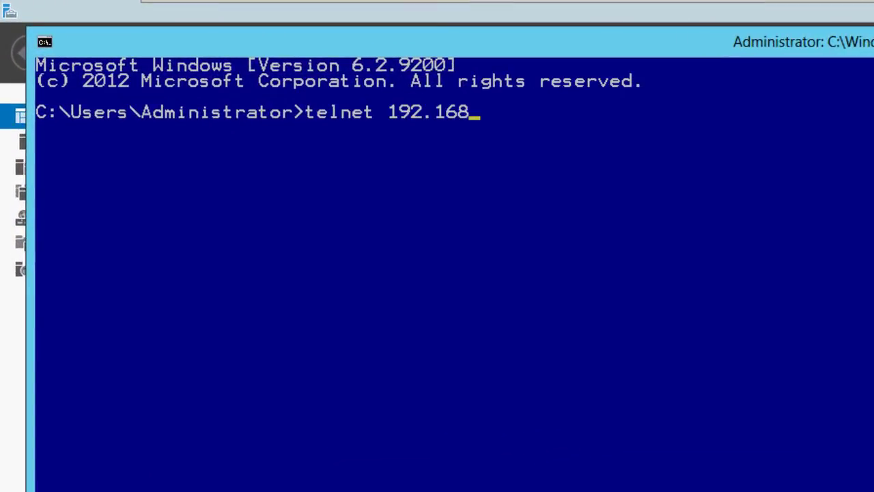
{"action": "type", "text": ".129.226 "}
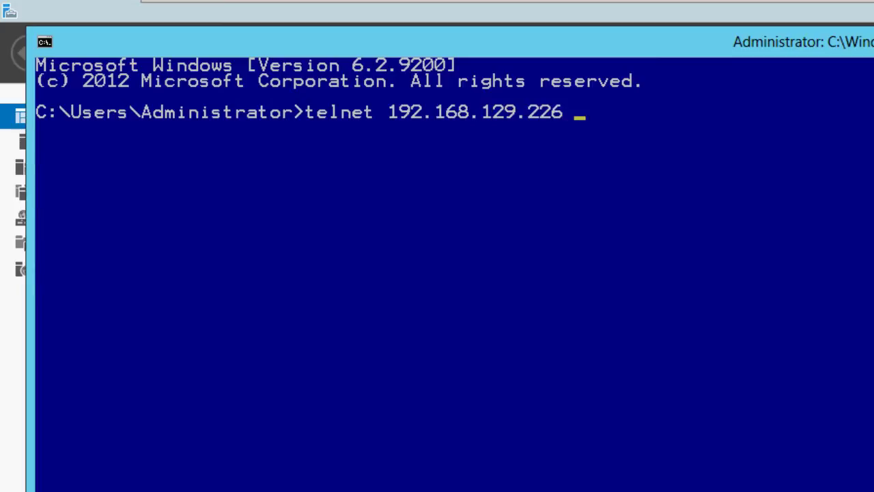
{"action": "type", "text": "21"}
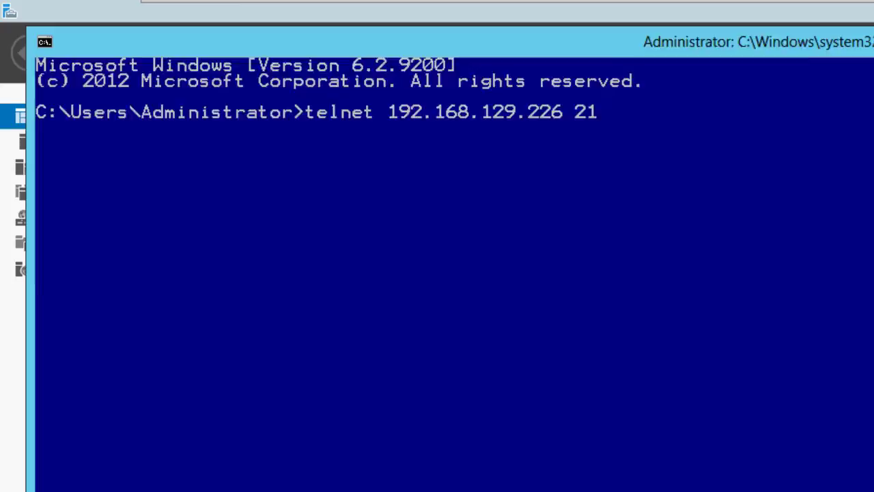
{"action": "key", "text": "Return"}
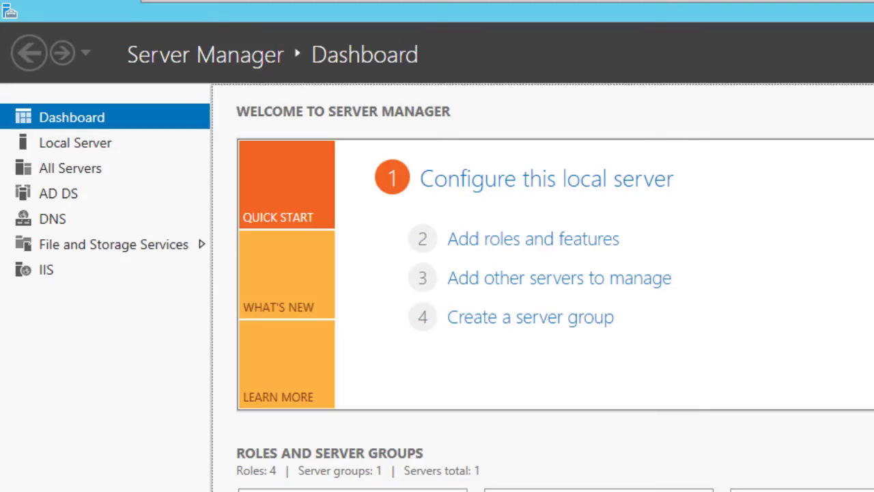
Open Internet Explorer and go to the FTP address ftp://192.168.129.226/
{"action": "key", "text": "super"}
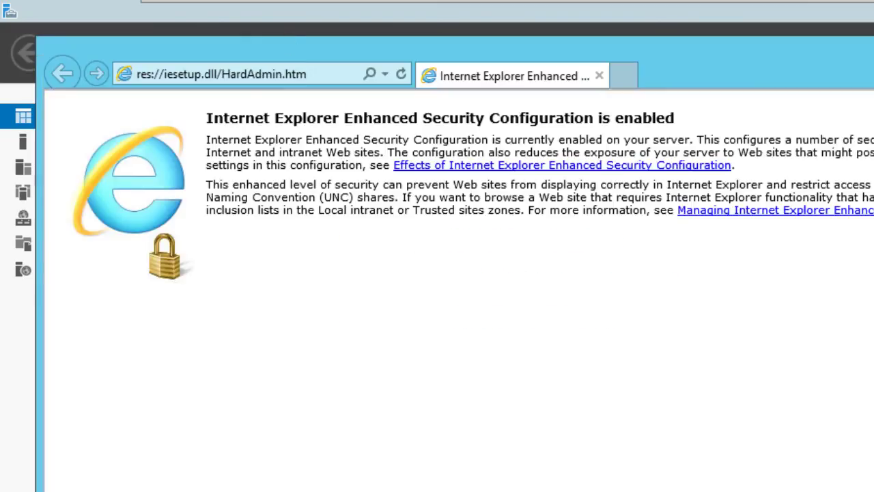
{"action": "left_click", "coordinate": [311, 73]}
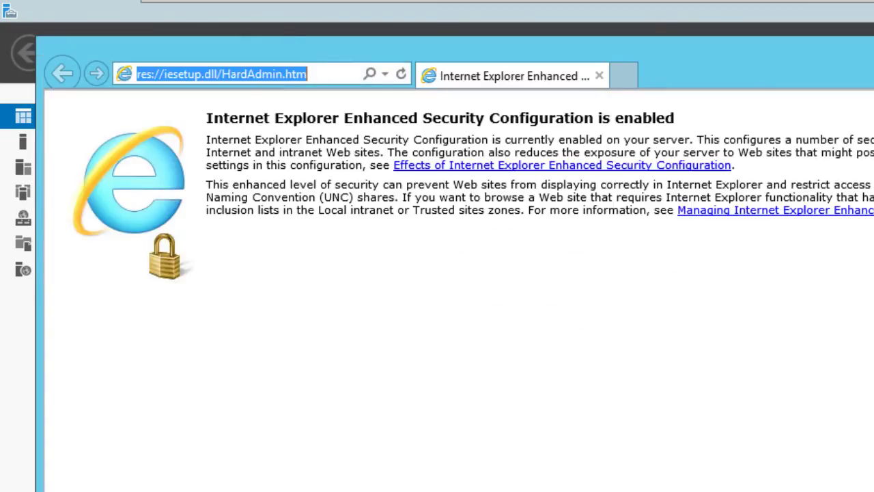
{"action": "type", "text": "ftp"}
{"action": "key", "text": "Down"}
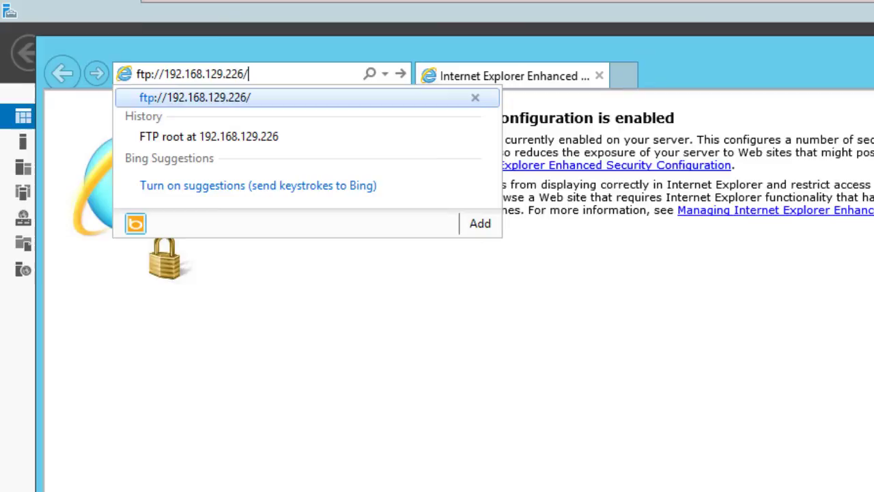
{"action": "key", "text": "Return"}
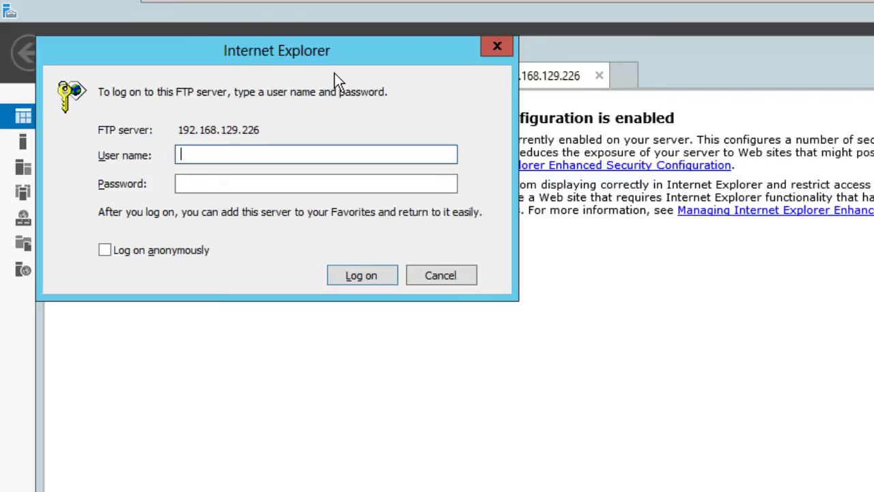
Log on to the FTP site with the FTP user's name and password to reach the root listing
{"action": "type", "text": "ftpuser"}
{"action": "key", "text": "Tab"}
{"action": "type", "text": "••"}
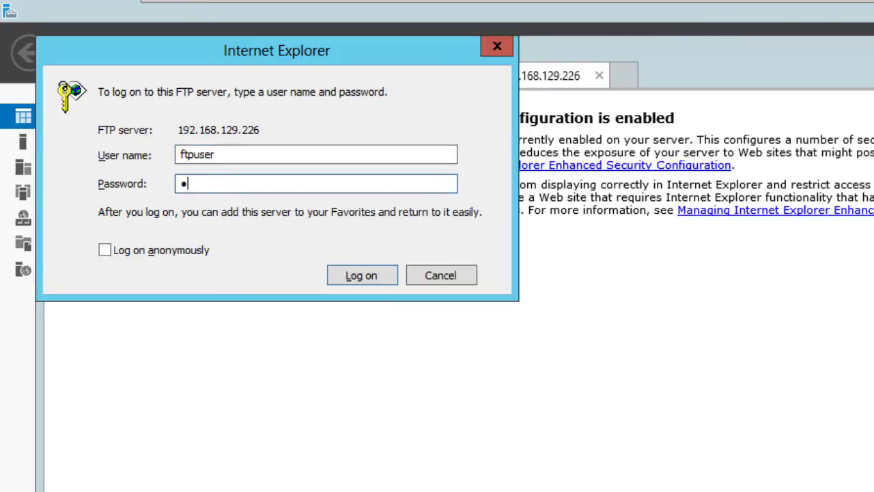
{"action": "type", "text": "••••••"}
{"action": "key", "text": "Return"}
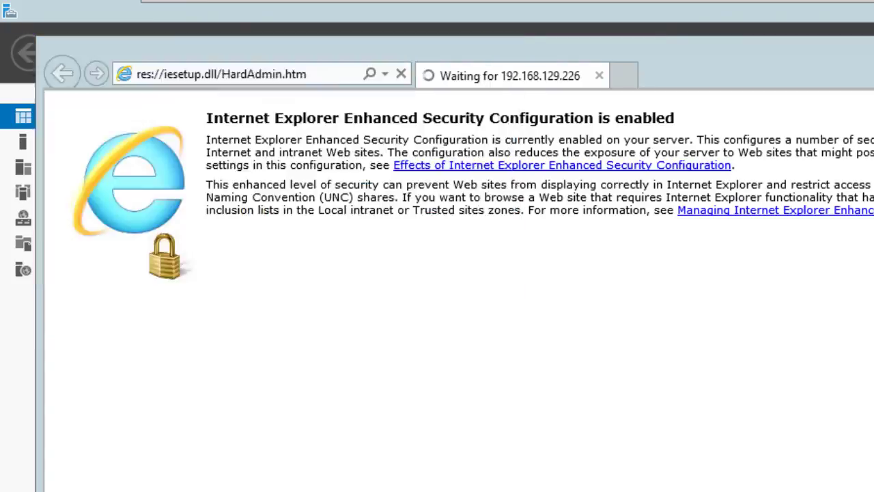
{"action": "left_click", "coordinate": [336, 73]}
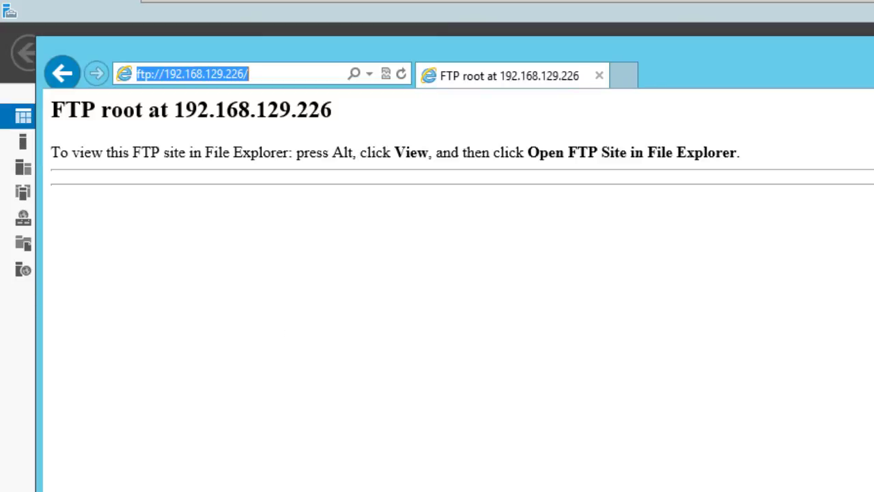
{"action": "key", "text": "alt+Tab"}
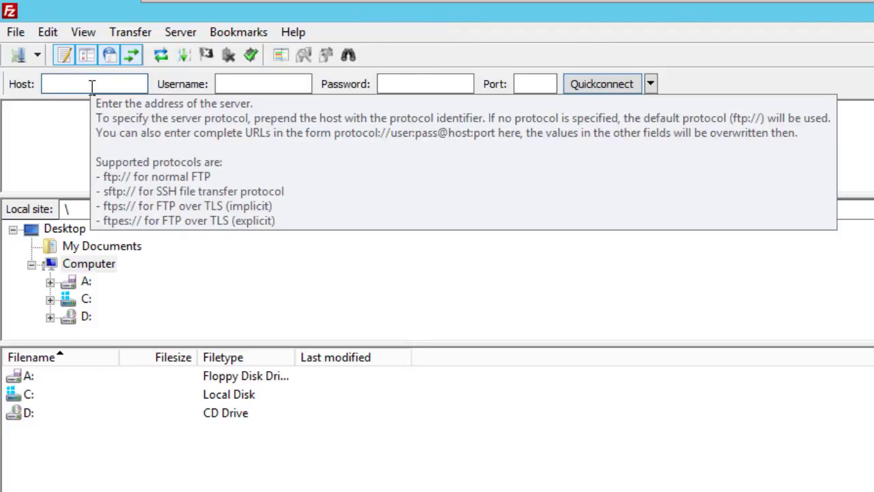
Quickconnect FileZilla to host 192.168.129.226 using the FTP user's username and password
{"action": "type", "text": "192.168.129."}
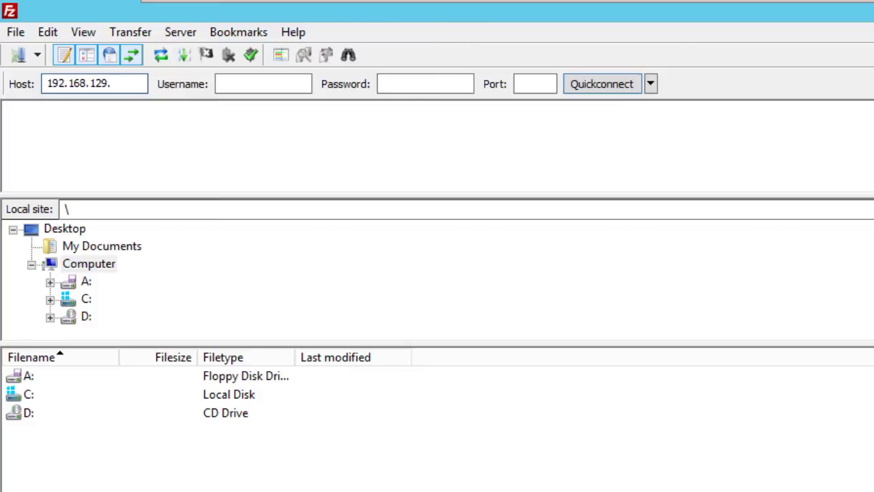
{"action": "type", "text": "226"}
{"action": "left_click", "coordinate": [218, 83]}
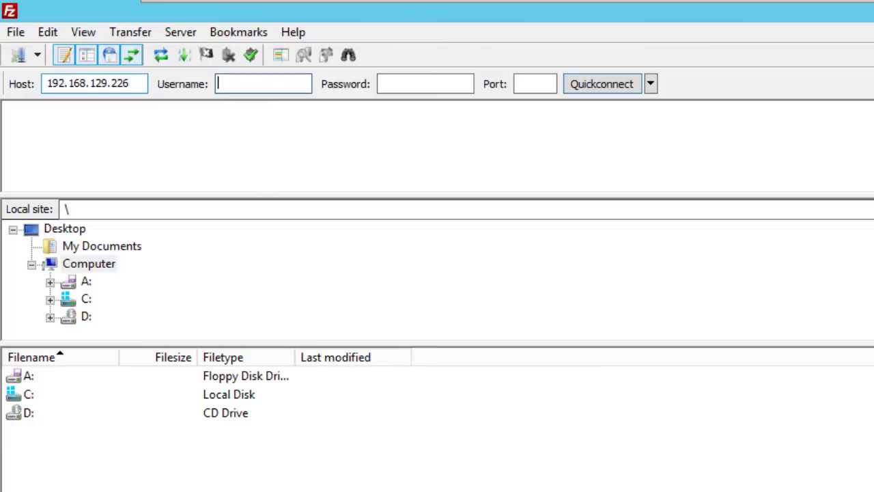
{"action": "key", "text": "Tab"}
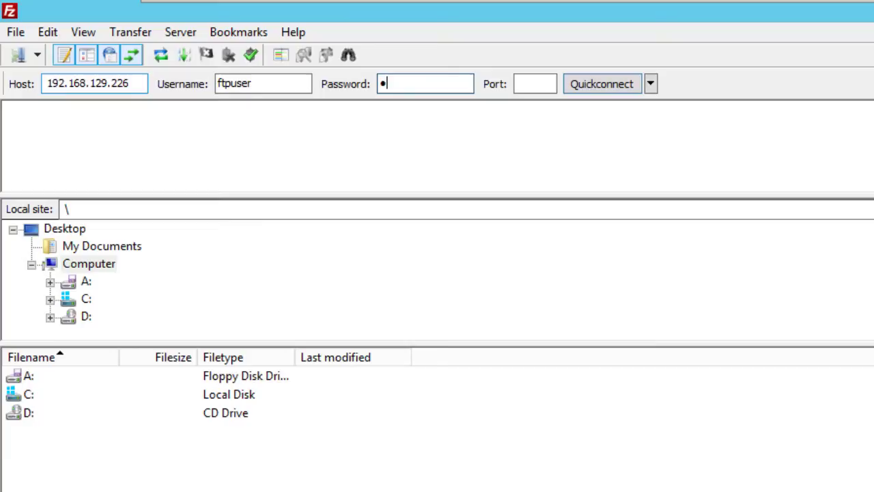
{"action": "left_click", "coordinate": [539, 84]}
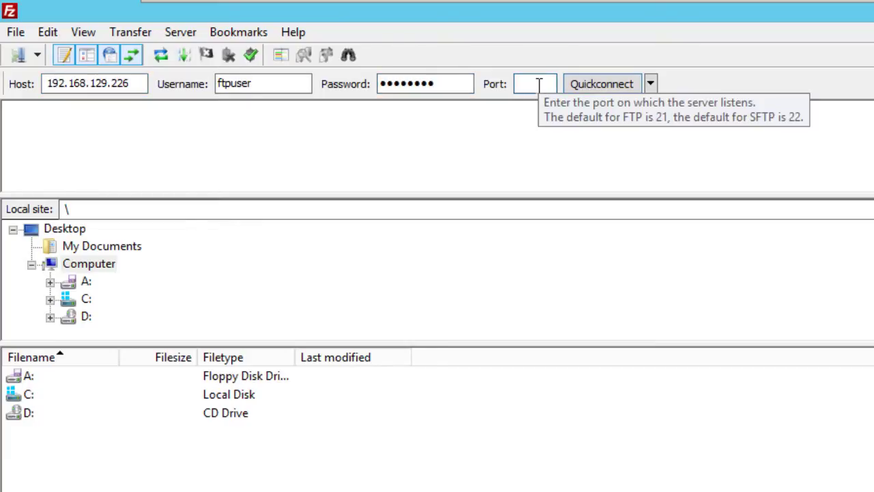
{"action": "left_click", "coordinate": [613, 84]}
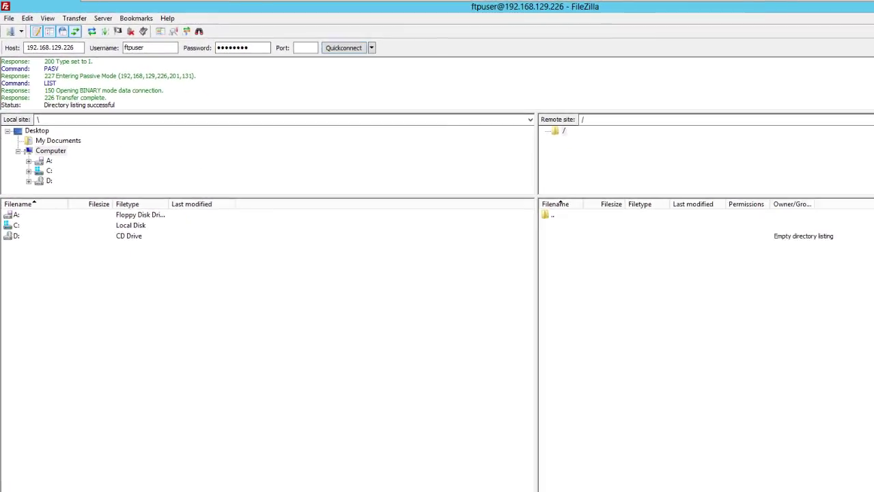
Browse File Explorer to C:\FTP and refresh it to confirm the folder is empty
{"action": "key", "text": "super+e"}
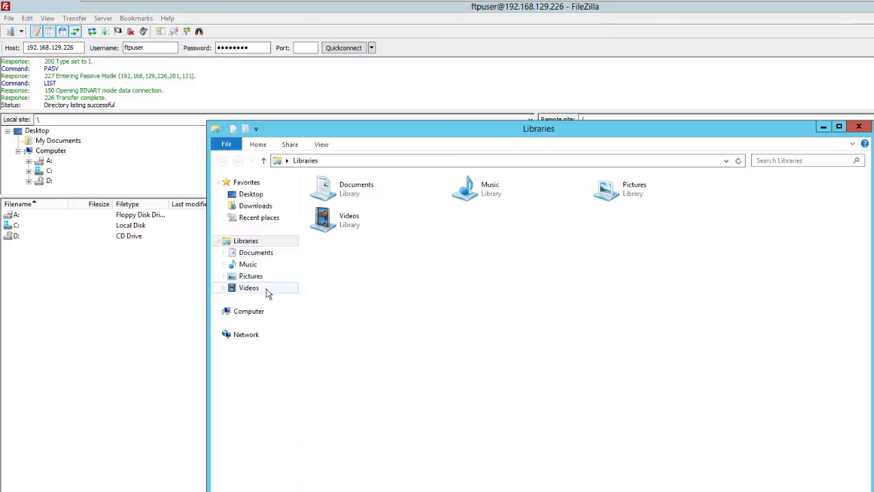
{"action": "left_click", "coordinate": [257, 315]}
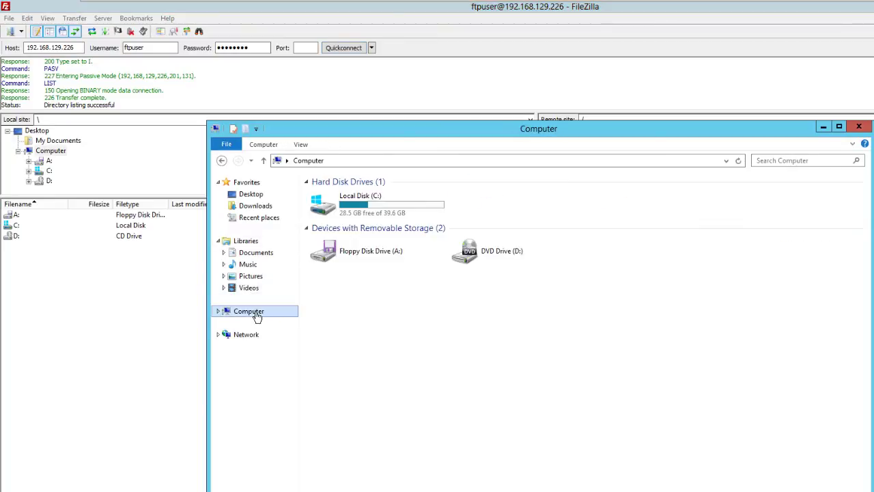
{"action": "double_click", "coordinate": [329, 208]}
{"action": "double_click", "coordinate": [330, 195]}
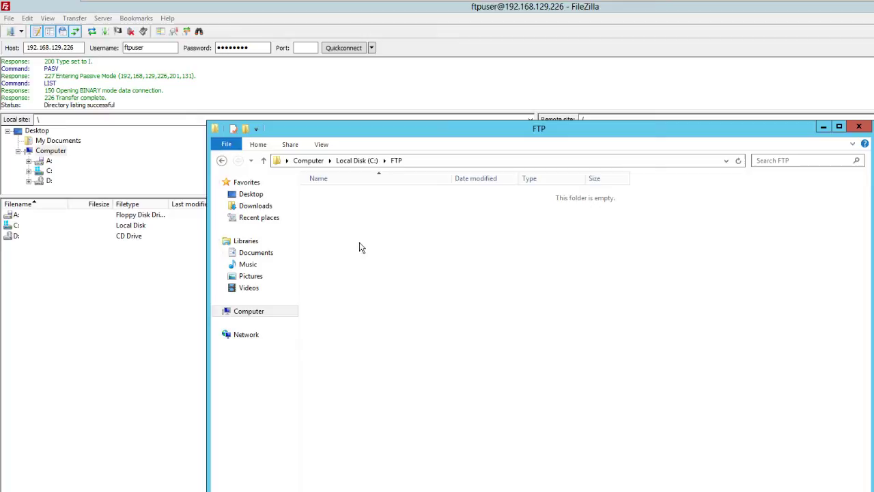
{"action": "right_click", "coordinate": [354, 225]}
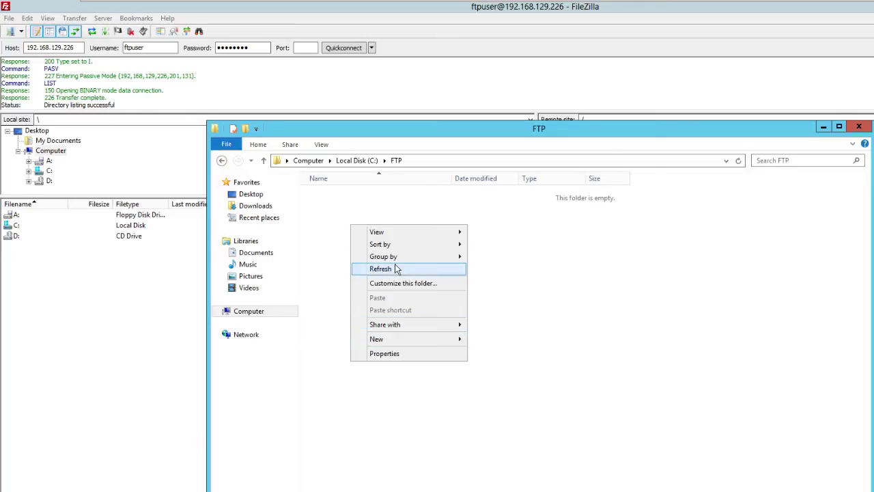
{"action": "left_click", "coordinate": [394, 270]}
Make a directory named BTN in the remote file list
{"action": "left_click", "coordinate": [817, 88]}
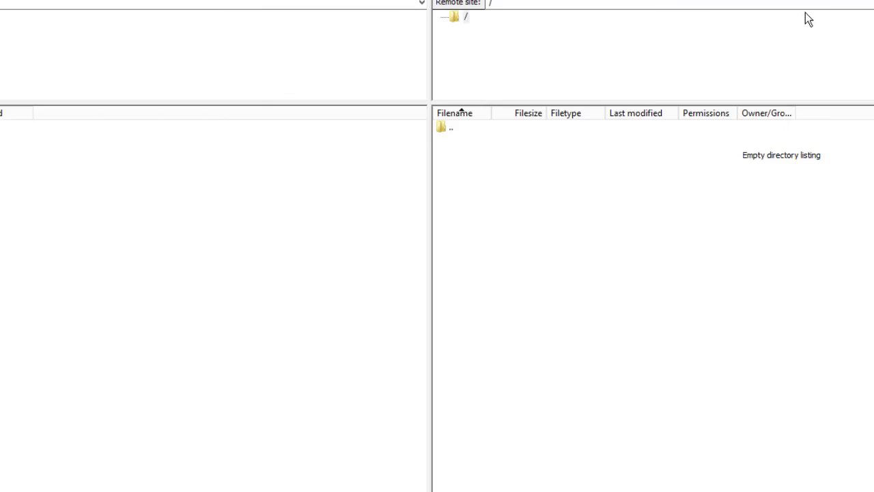
{"action": "right_click", "coordinate": [453, 127]}
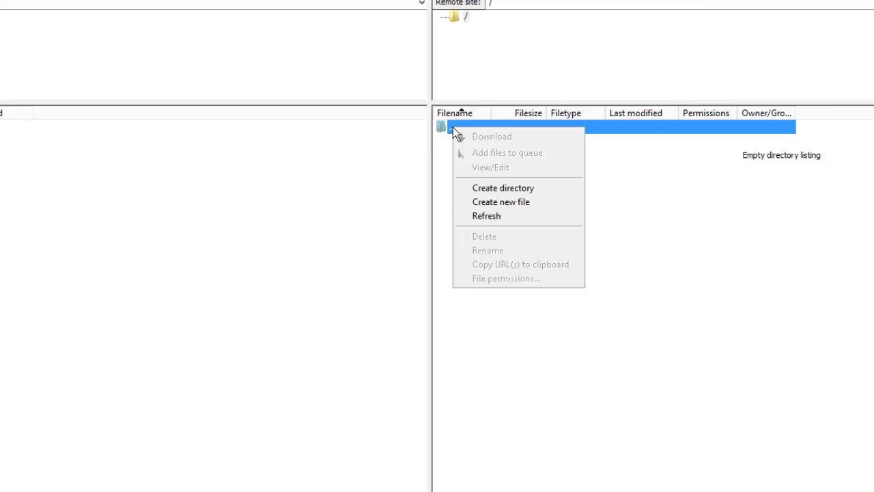
{"action": "left_click", "coordinate": [504, 188]}
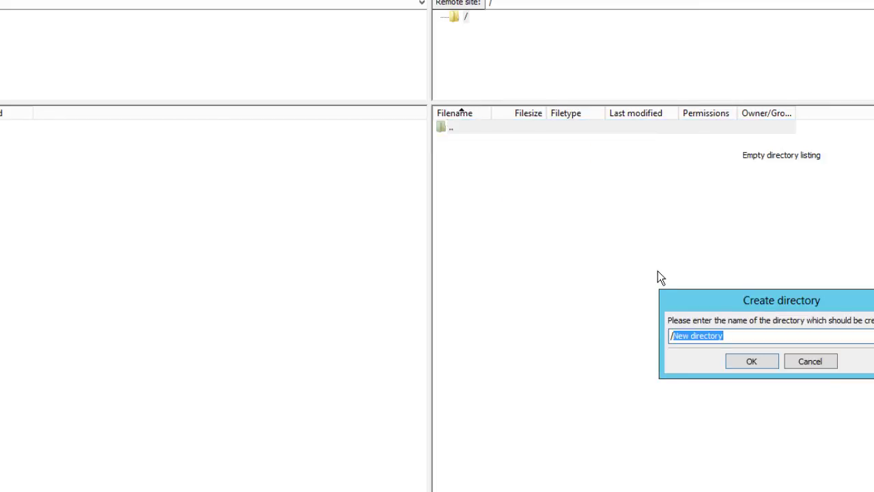
{"action": "type", "text": "BTN"}
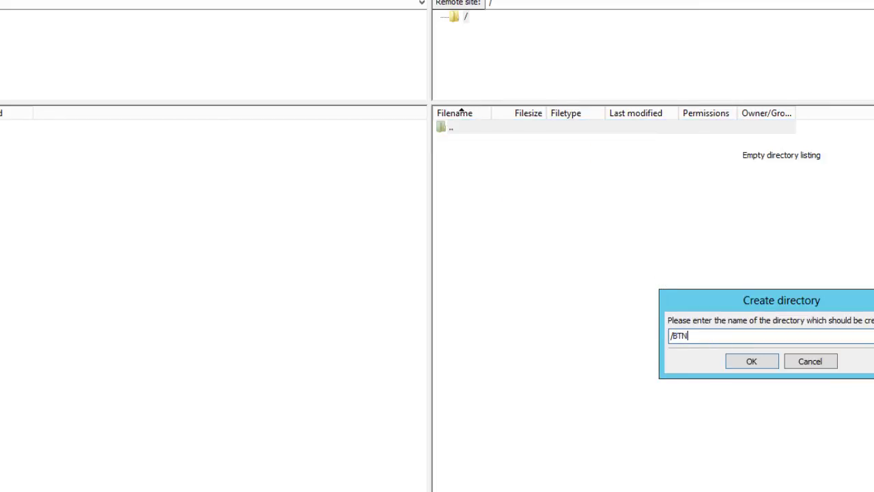
{"action": "key", "text": "Return"}
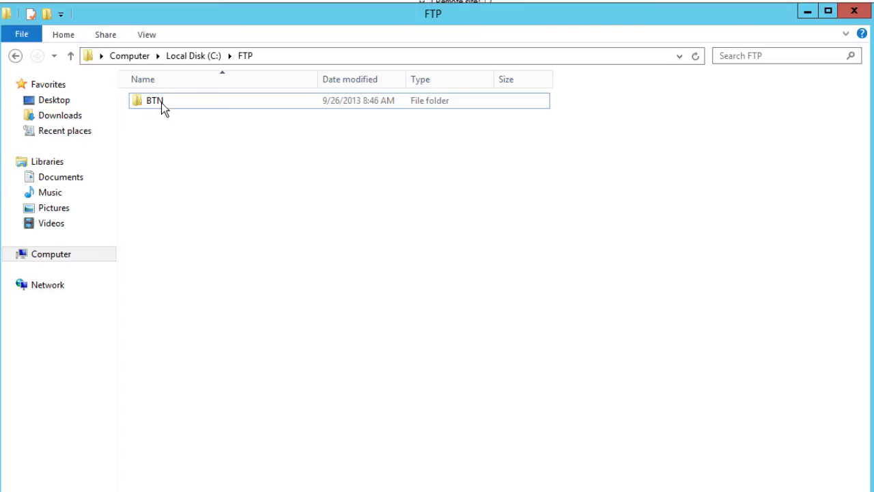
Open C:\FTP\BTN to check it is empty, then minimize Explorer
{"action": "double_click", "coordinate": [162, 102]}
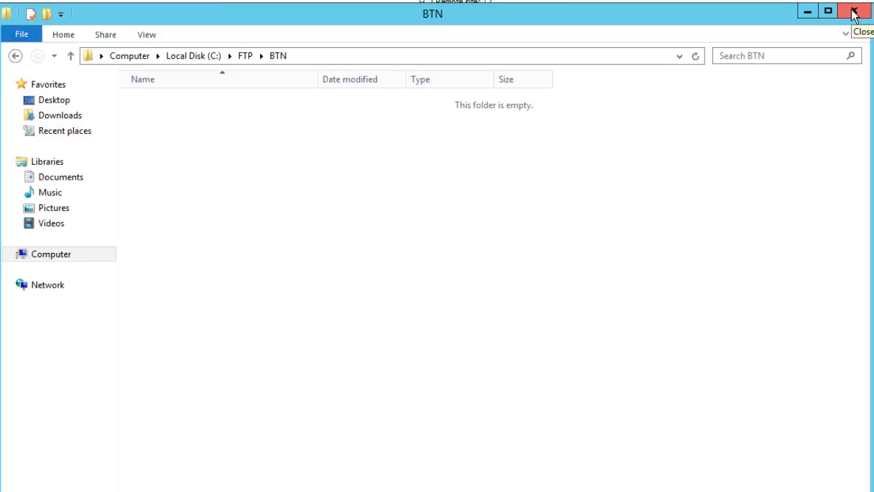
{"action": "left_click", "coordinate": [811, 15]}
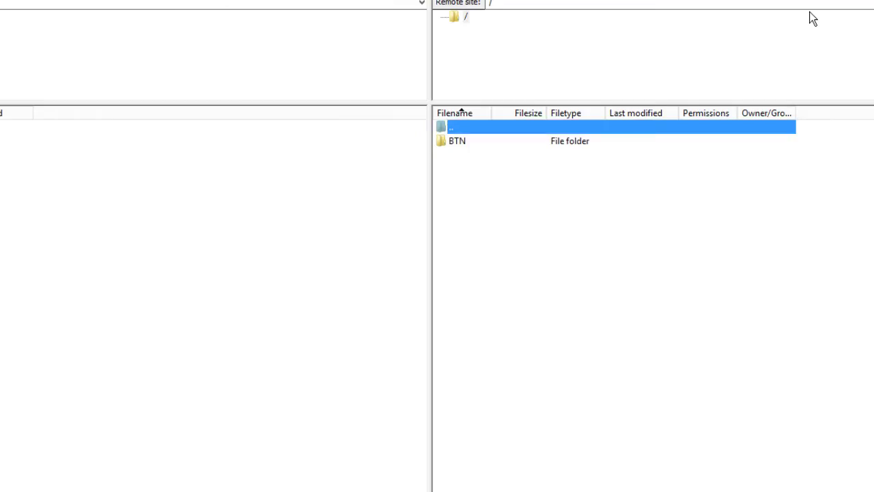